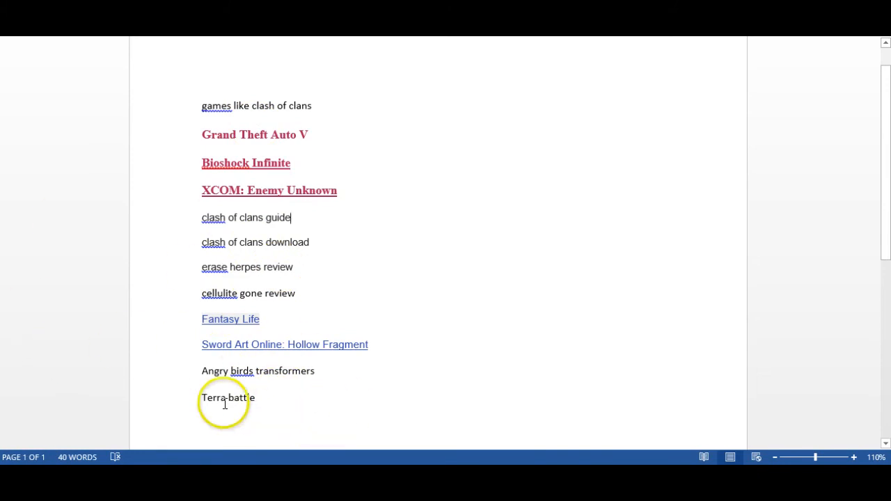
Switch to Long Tail Pro and look over its keyword research filters, rank checker and competitor analysis pages.
{"action": "left_click", "coordinate": [1, 312]}
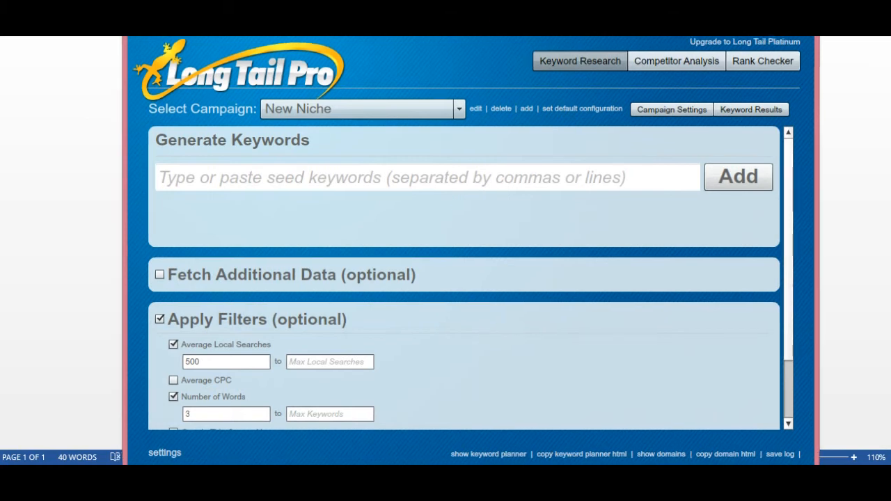
{"action": "left_click_drag", "start_coordinate": [466, 31], "coordinate": [456, 31]}
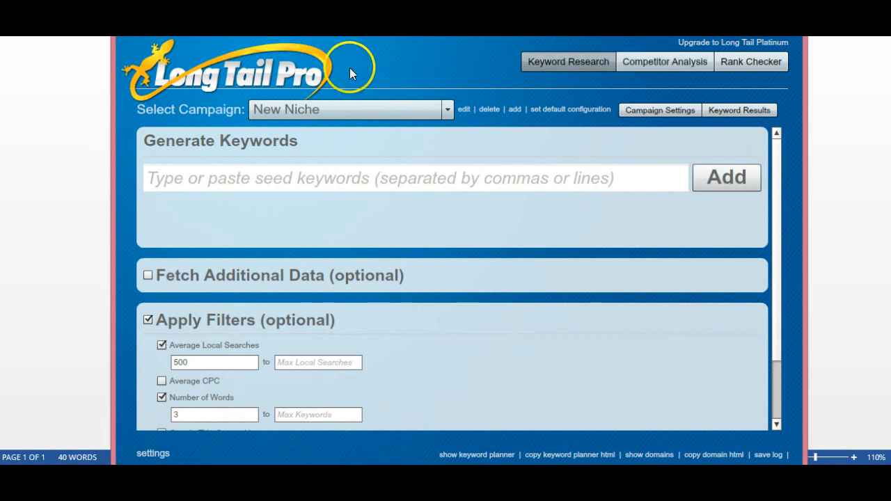
{"action": "scroll", "coordinate": [679, 224], "scroll_direction": "down", "scroll_amount": 3}
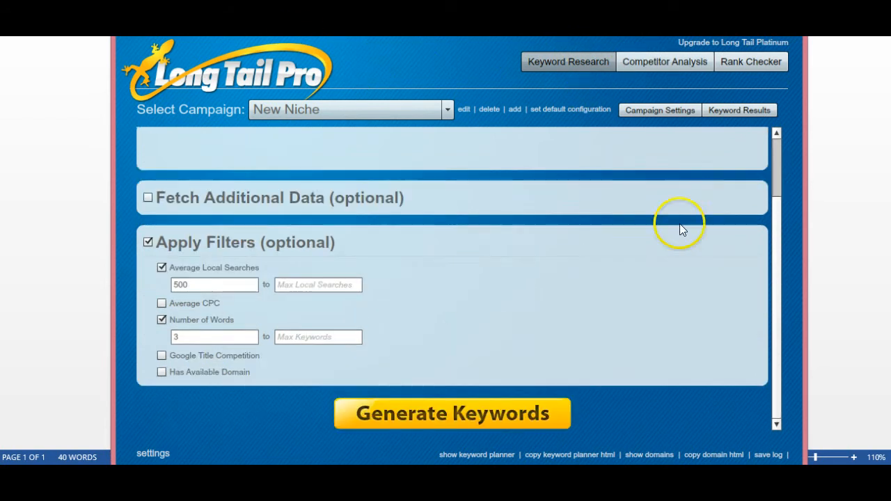
{"action": "scroll", "coordinate": [626, 202], "scroll_direction": "up", "scroll_amount": 3}
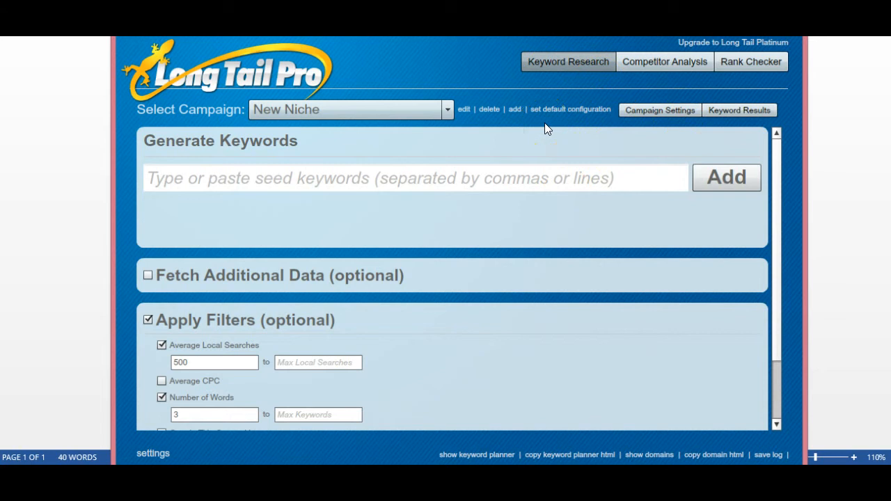
{"action": "left_click", "coordinate": [731, 61]}
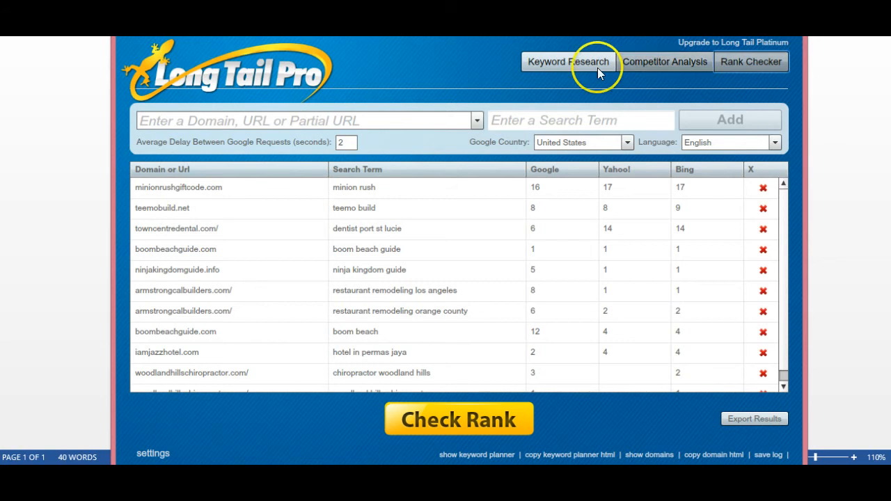
{"action": "left_click", "coordinate": [672, 62]}
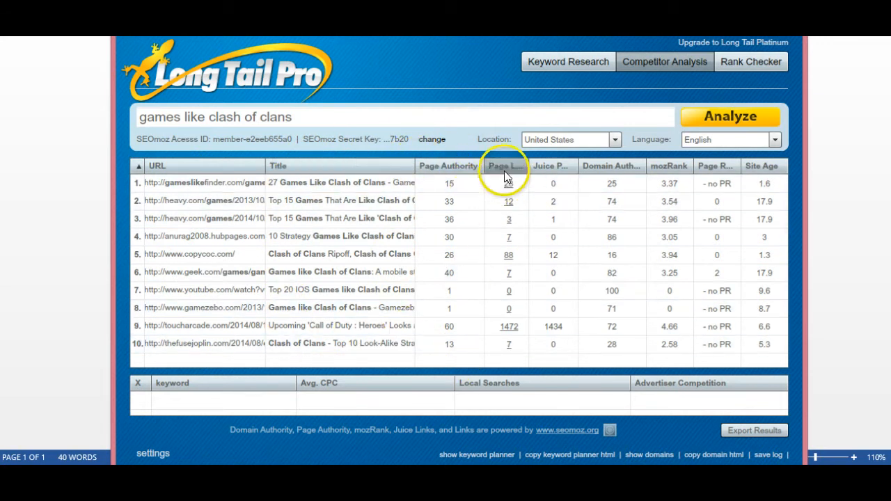
Narrow the Page Links and Juice Page Links columns of the competitor table to their minimum width.
{"action": "left_click_drag", "start_coordinate": [529, 165], "coordinate": [541, 163]}
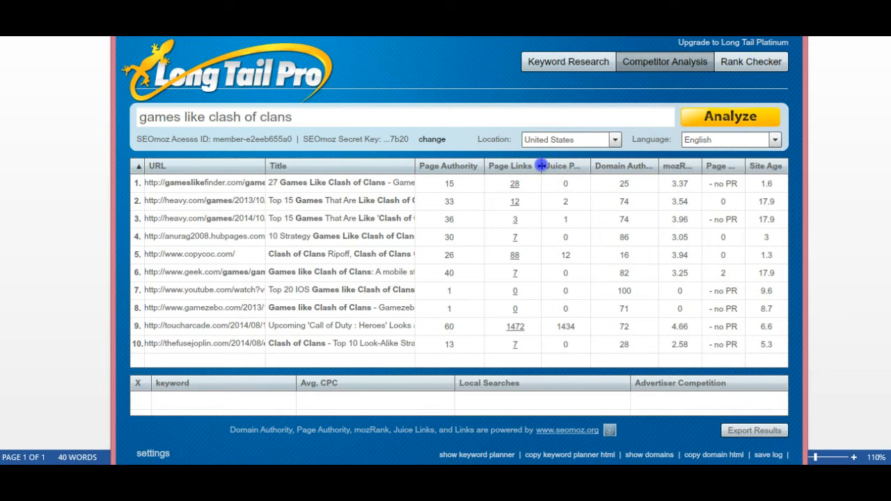
{"action": "left_click_drag", "start_coordinate": [541, 166], "coordinate": [484, 165]}
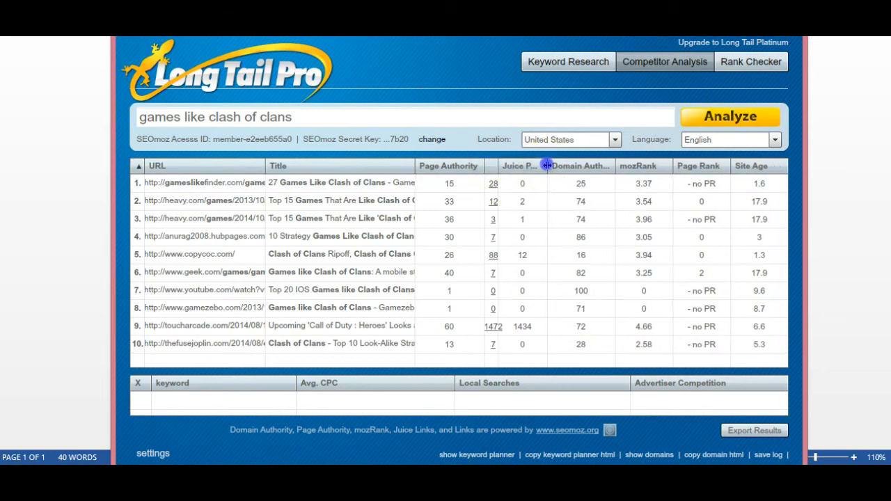
{"action": "left_click_drag", "start_coordinate": [547, 166], "coordinate": [567, 165]}
{"action": "left_click", "coordinate": [554, 290]}
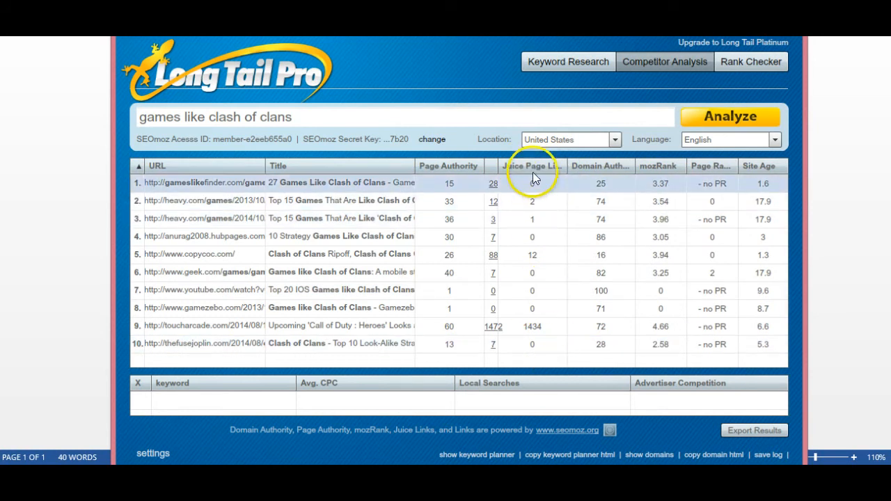
{"action": "left_click_drag", "start_coordinate": [568, 166], "coordinate": [511, 167]}
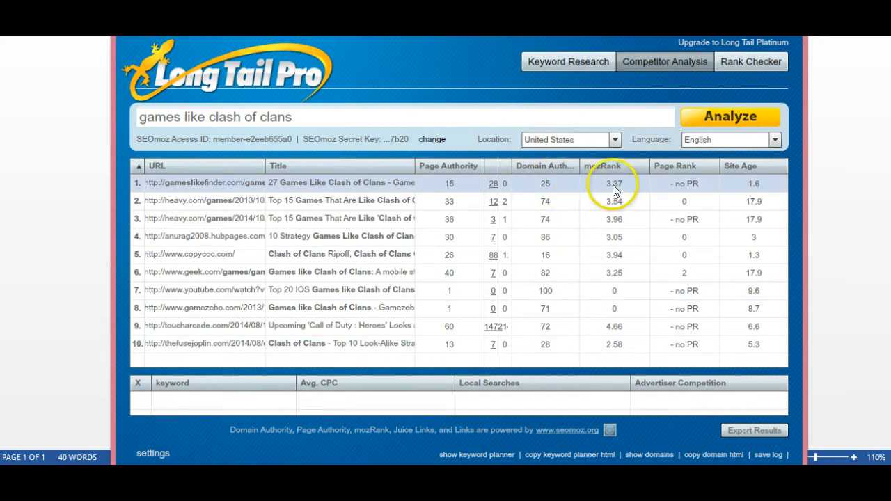
Shrink the mozRank column to its minimum width and leave the Page Rank column wide enough to show its full heading.
{"action": "left_click_drag", "start_coordinate": [651, 167], "coordinate": [618, 167]}
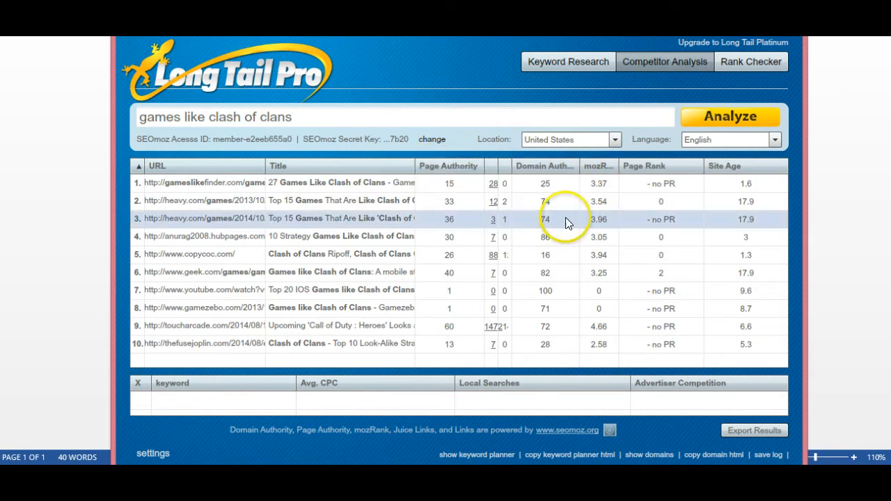
{"action": "left_click_drag", "start_coordinate": [619, 165], "coordinate": [575, 168]}
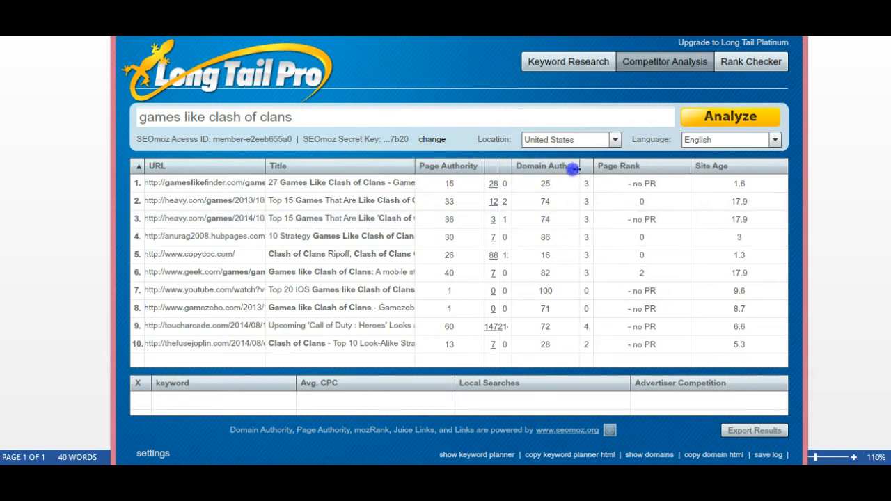
{"action": "left_click_drag", "start_coordinate": [690, 165], "coordinate": [584, 167]}
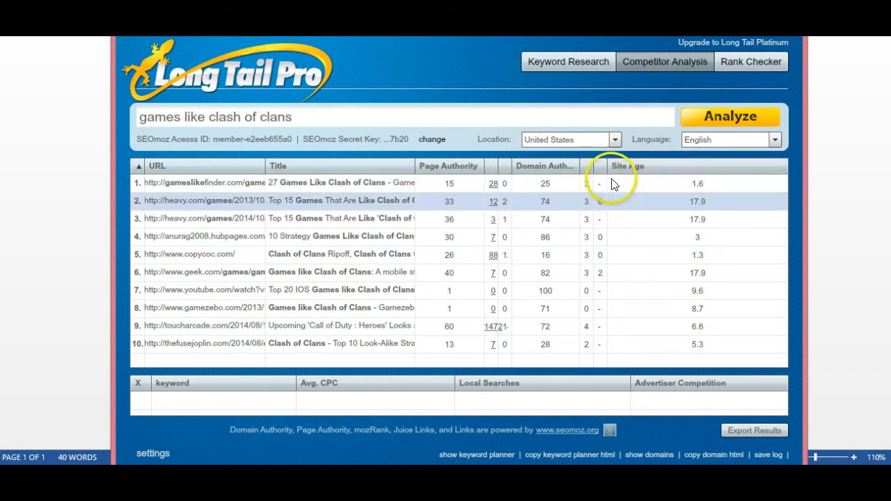
{"action": "left_click_drag", "start_coordinate": [607, 161], "coordinate": [635, 167]}
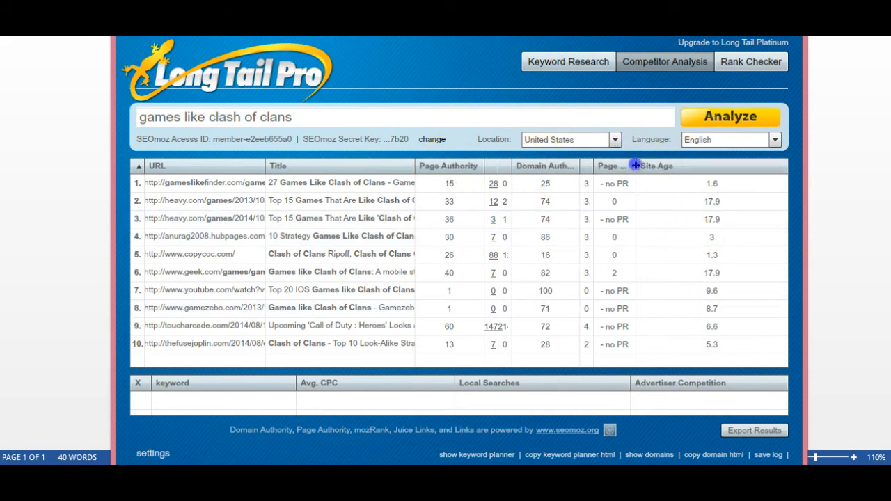
{"action": "left_click_drag", "start_coordinate": [635, 165], "coordinate": [714, 165]}
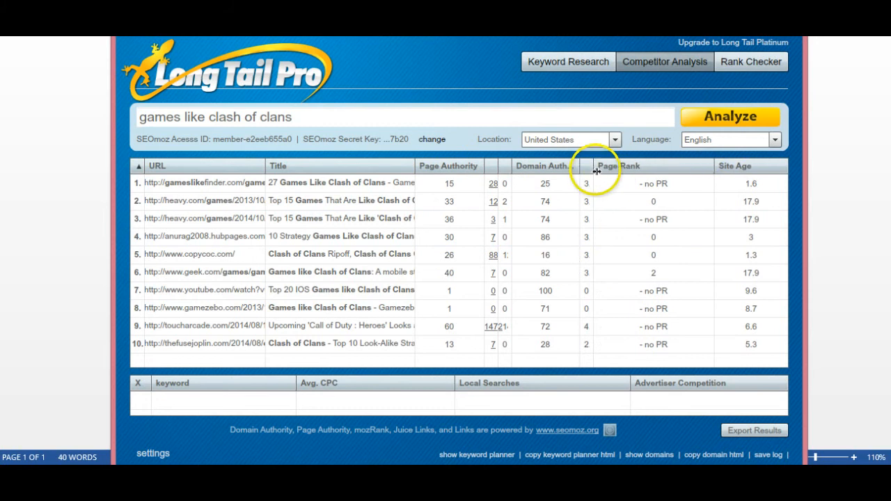
{"action": "mouse_move", "coordinate": [592, 167]}
{"action": "left_mouse_down"}
{"action": "mouse_move", "coordinate": [622, 165]}
{"action": "mouse_move", "coordinate": [593, 166]}
{"action": "left_mouse_up"}
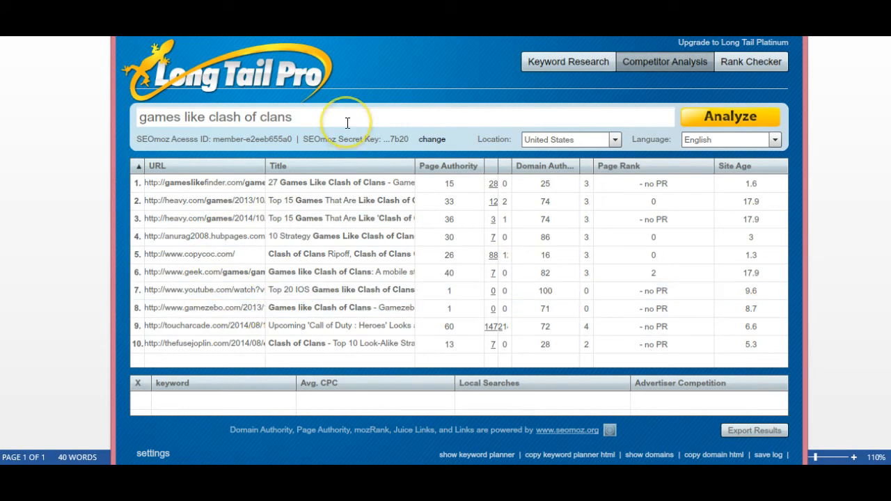
Analyze the competition for "erase herpes review", copied from the Word keyword list, and widen the Title column of the results.
{"action": "left_click", "coordinate": [85, 196]}
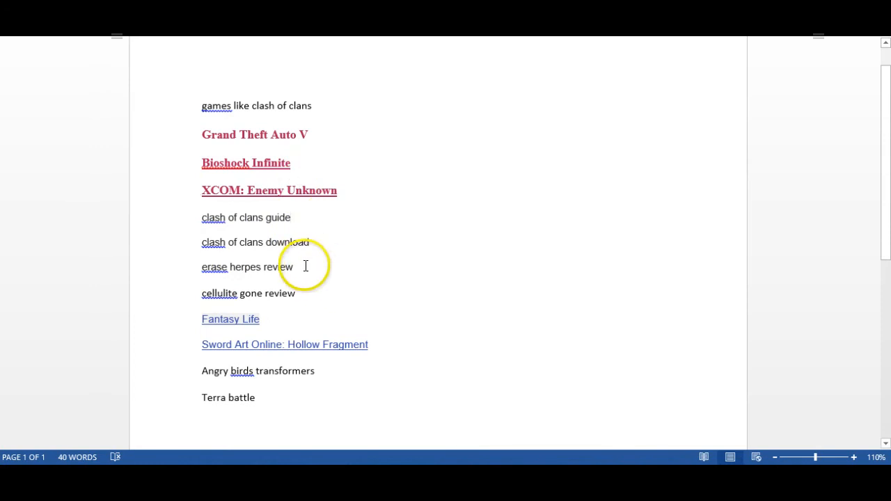
{"action": "left_click_drag", "start_coordinate": [306, 266], "coordinate": [220, 267]}
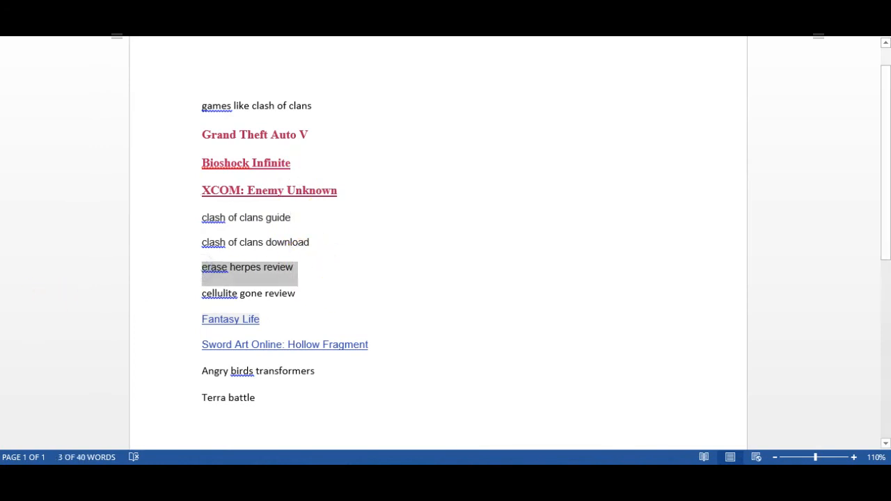
{"action": "key", "text": "alt+Tab"}
{"action": "left_click_drag", "start_coordinate": [326, 117], "coordinate": [83, 113]}
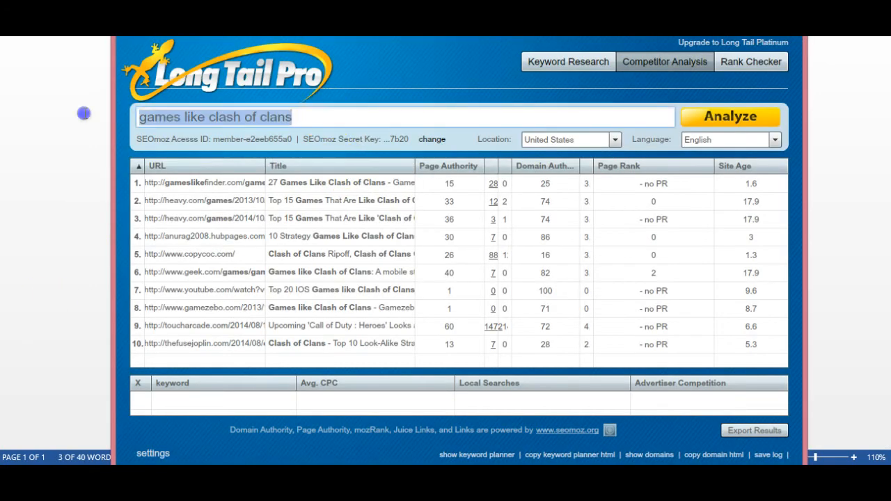
{"action": "type", "text": "erase herpes review"}
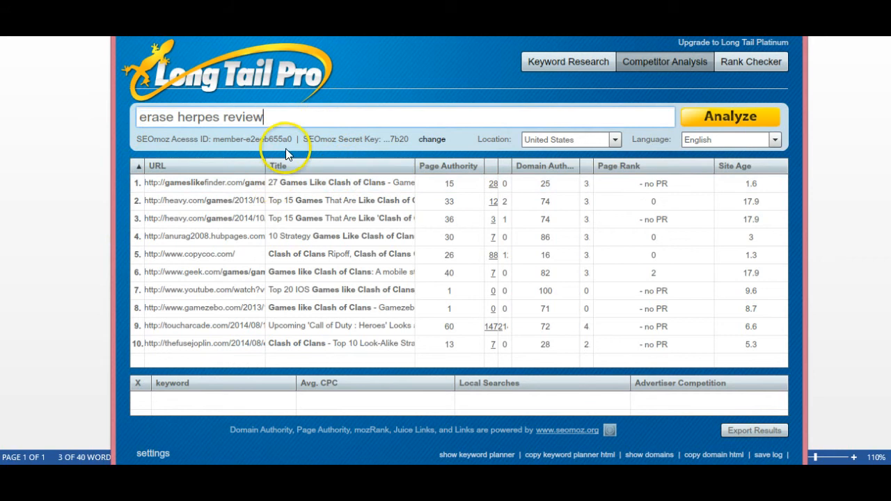
{"action": "left_click", "coordinate": [734, 114]}
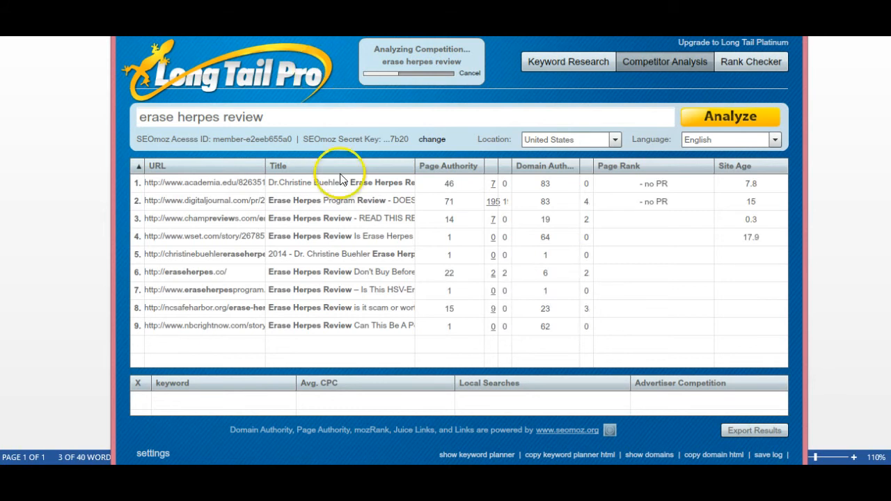
{"action": "left_click_drag", "start_coordinate": [415, 166], "coordinate": [432, 165]}
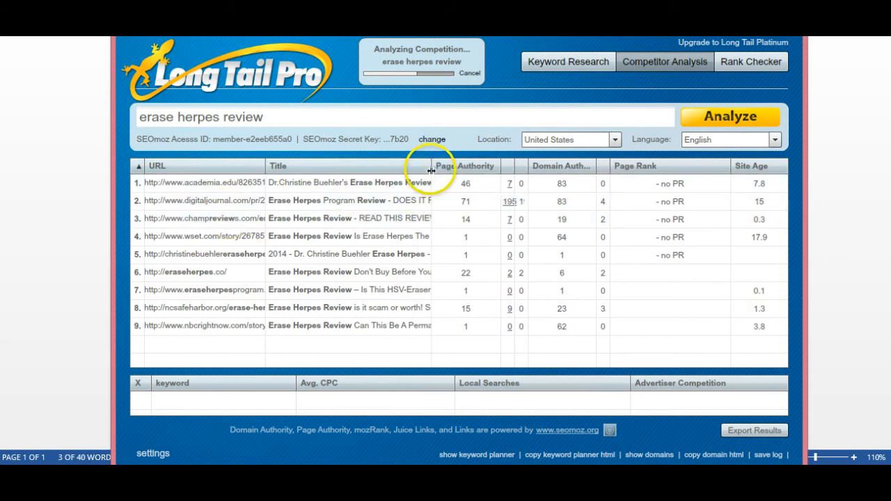
{"action": "left_click_drag", "start_coordinate": [431, 166], "coordinate": [450, 166]}
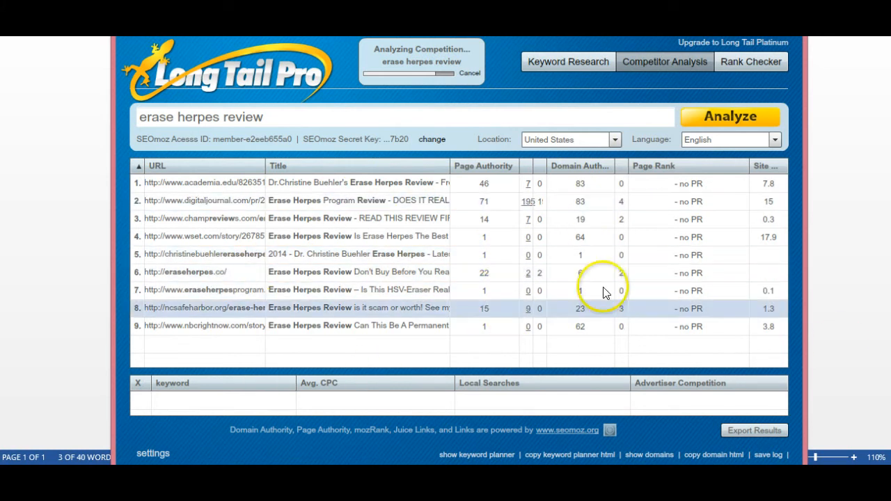
Open the champreviews.com result in the browser and examine its Erase Herpes review, from the headline down to the download banner.
{"action": "left_click", "coordinate": [211, 221]}
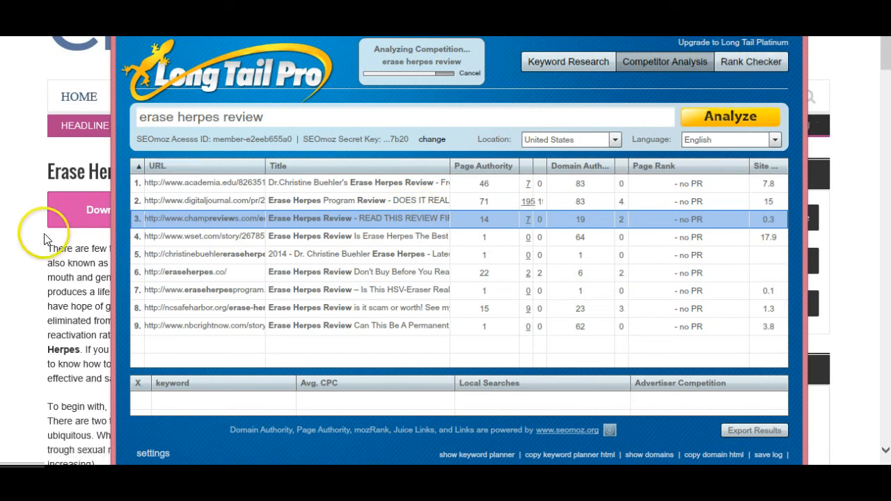
{"action": "left_click", "coordinate": [25, 224]}
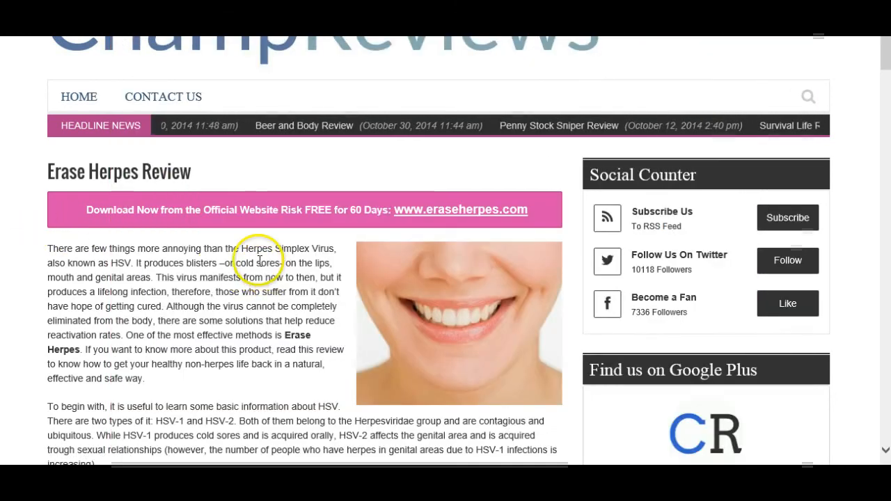
{"action": "scroll", "coordinate": [254, 264], "scroll_direction": "down", "scroll_amount": 1}
{"action": "scroll", "coordinate": [251, 259], "scroll_direction": "down", "scroll_amount": 4}
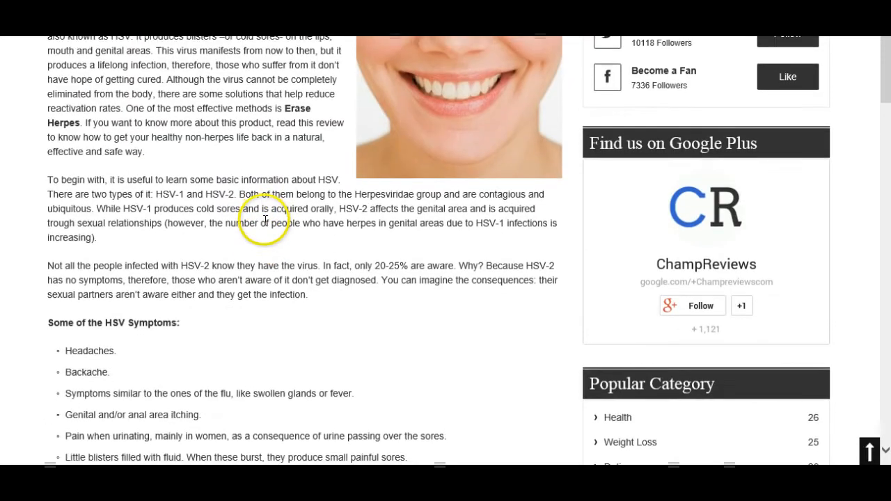
{"action": "scroll", "coordinate": [239, 209], "scroll_direction": "up", "scroll_amount": 5}
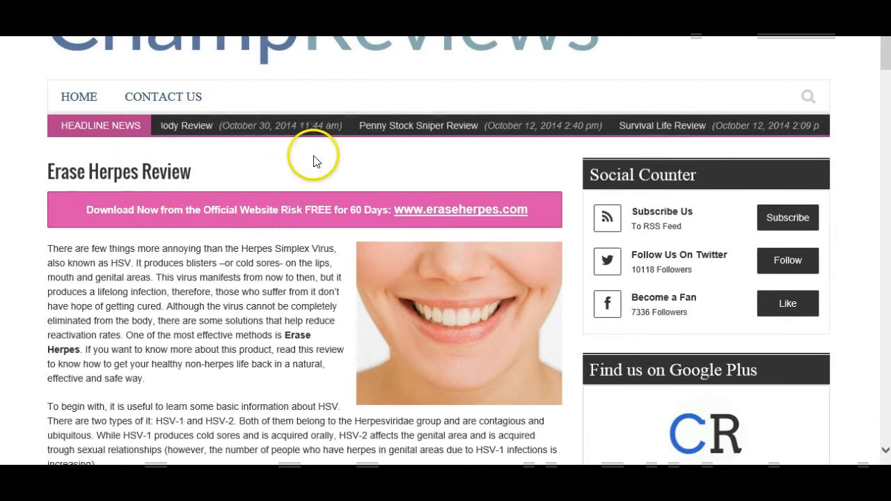
{"action": "scroll", "coordinate": [256, 154], "scroll_direction": "down", "scroll_amount": 4}
{"action": "scroll", "coordinate": [278, 187], "scroll_direction": "down", "scroll_amount": 1}
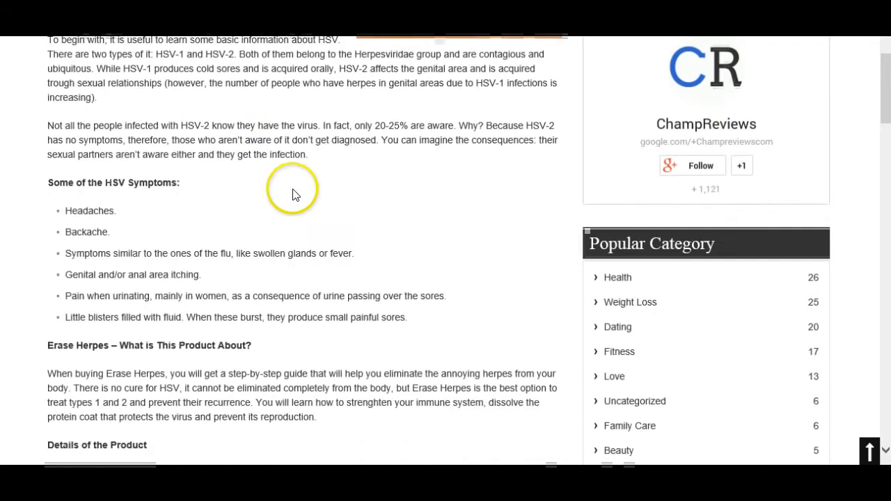
{"action": "scroll", "coordinate": [295, 193], "scroll_direction": "up", "scroll_amount": 3}
{"action": "scroll", "coordinate": [248, 218], "scroll_direction": "down", "scroll_amount": 3}
{"action": "scroll", "coordinate": [231, 213], "scroll_direction": "down", "scroll_amount": 13}
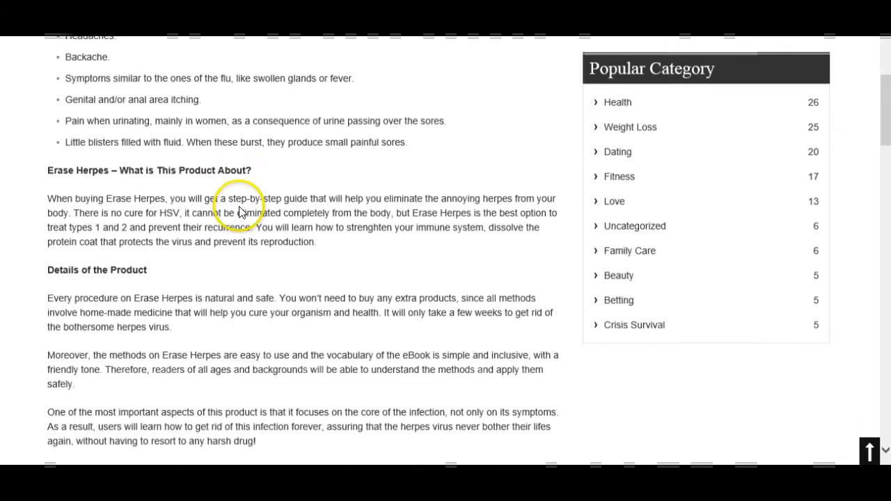
{"action": "scroll", "coordinate": [251, 211], "scroll_direction": "down", "scroll_amount": 5}
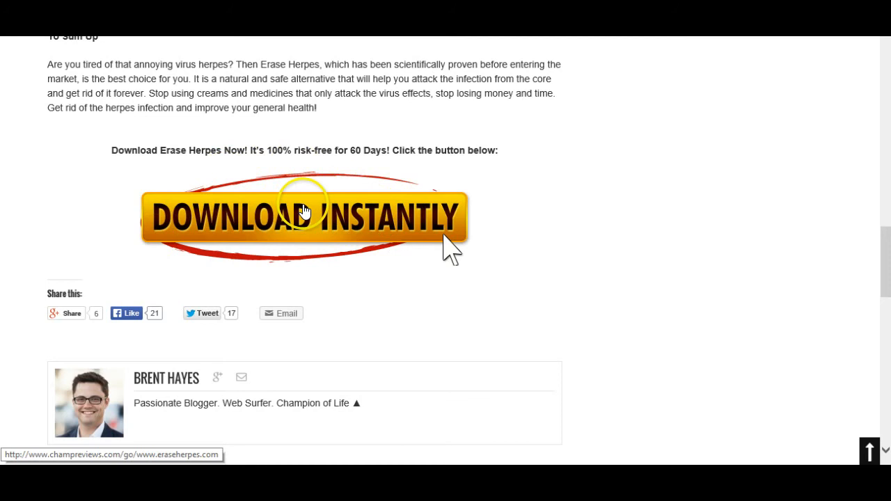
{"action": "scroll", "coordinate": [348, 212], "scroll_direction": "up", "scroll_amount": 12}
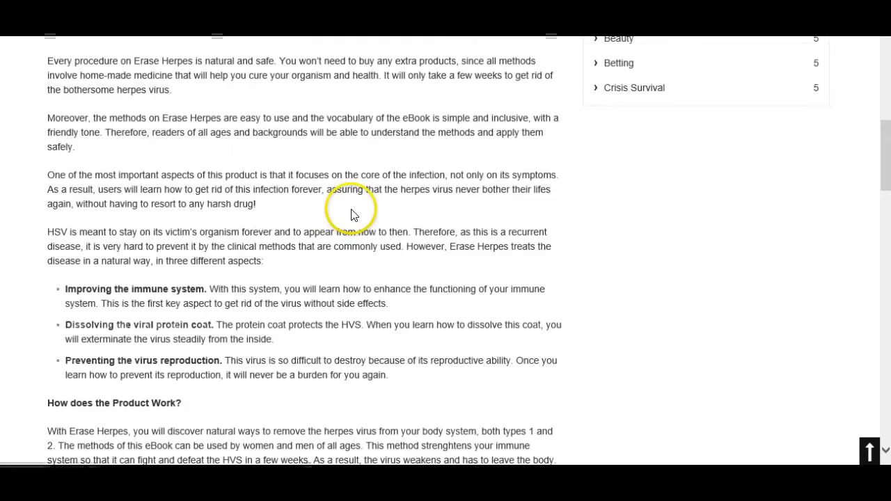
{"action": "scroll", "coordinate": [350, 216], "scroll_direction": "up", "scroll_amount": 12}
{"action": "scroll", "coordinate": [324, 204], "scroll_direction": "down", "scroll_amount": 11}
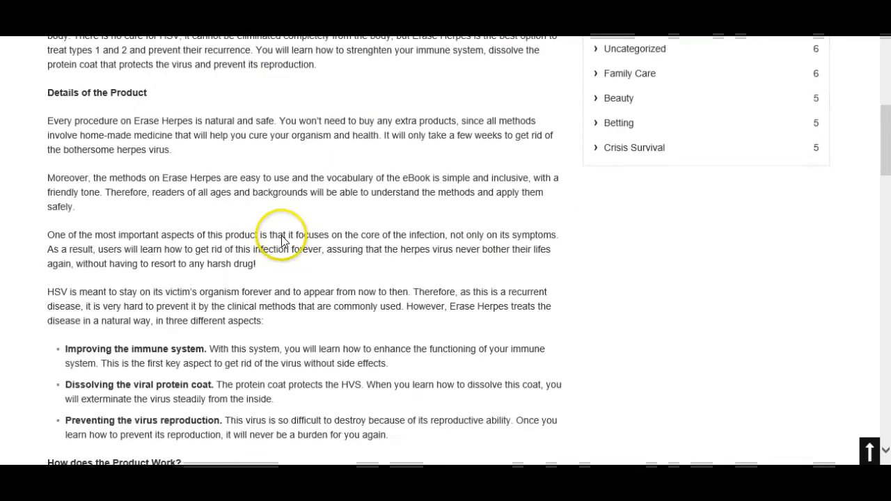
{"action": "scroll", "coordinate": [282, 240], "scroll_direction": "down", "scroll_amount": 5}
{"action": "scroll", "coordinate": [308, 213], "scroll_direction": "up", "scroll_amount": 13}
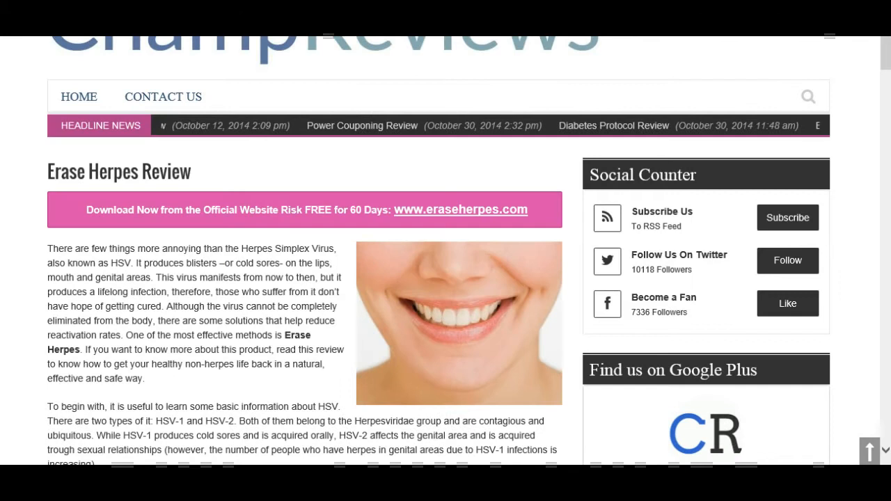
Copy the keyword "cellulite gone review" from the Word keyword list.
{"action": "left_click", "coordinate": [1, 312]}
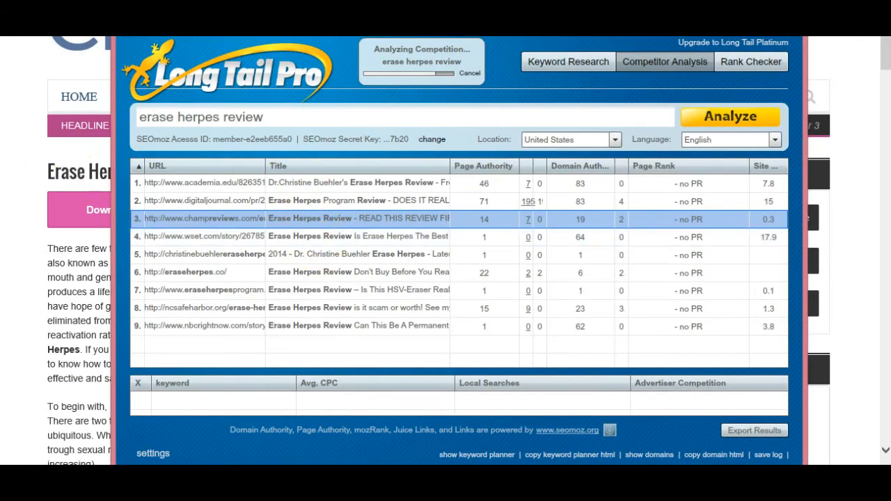
{"action": "left_click", "coordinate": [1, 148]}
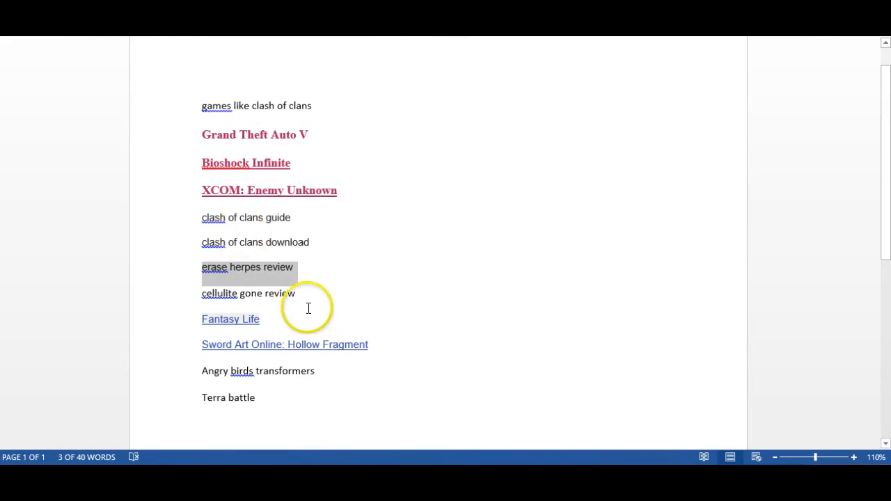
{"action": "scroll", "coordinate": [307, 286], "scroll_direction": "down", "scroll_amount": 1}
{"action": "left_click_drag", "start_coordinate": [292, 259], "coordinate": [205, 259]}
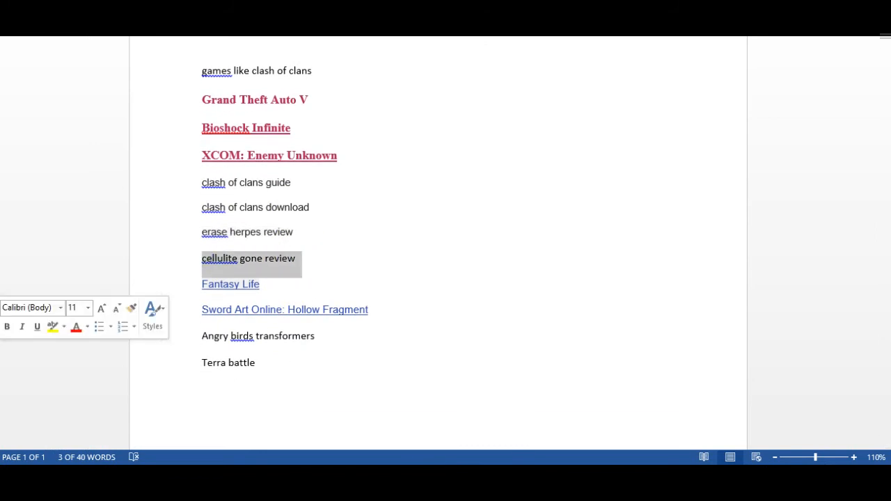
{"action": "key", "text": "ctrl+c"}
Replace the analyzed keyword in Long Tail Pro with "cellulite gone review", analyze its competition and stop the analysis after reviewing the results.
{"action": "key", "text": "alt+Tab"}
{"action": "triple_click", "coordinate": [308, 117]}
{"action": "key", "text": "ctrl+v"}
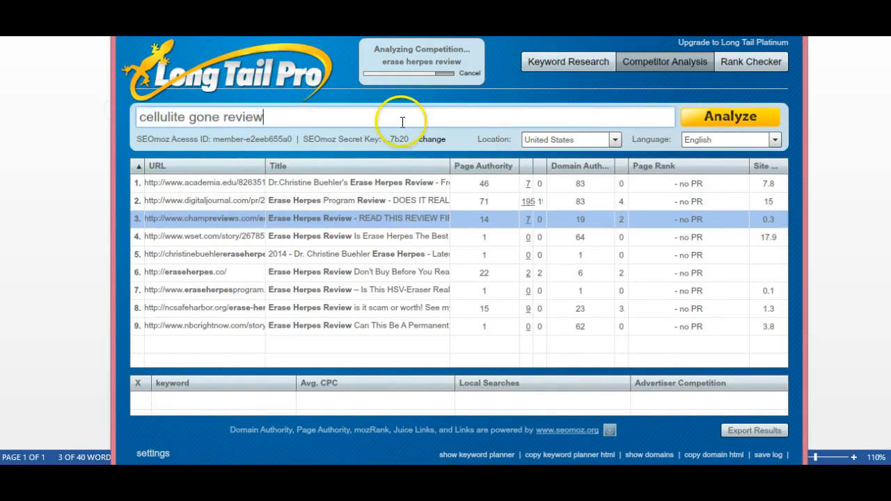
{"action": "left_click", "coordinate": [469, 71]}
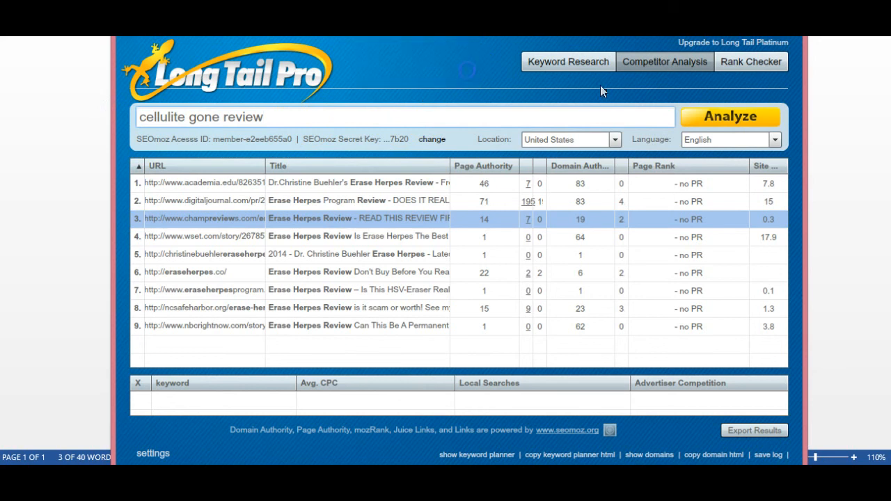
{"action": "left_click", "coordinate": [707, 115]}
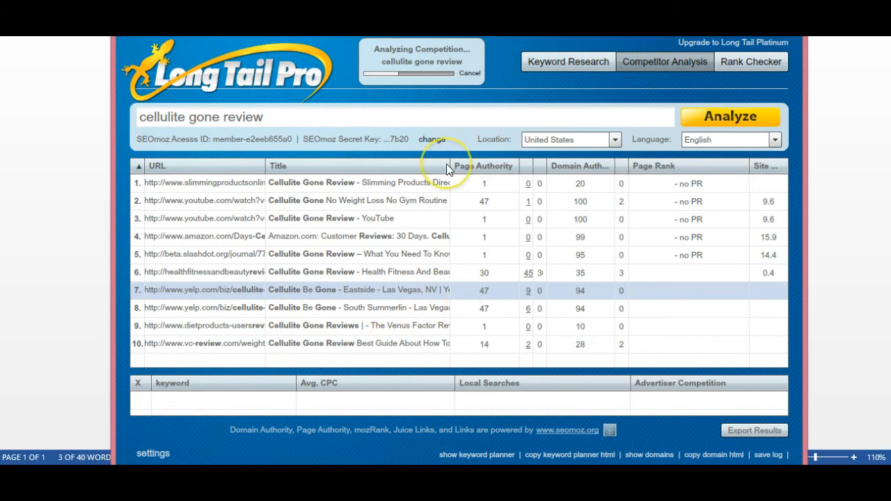
{"action": "left_click", "coordinate": [296, 308]}
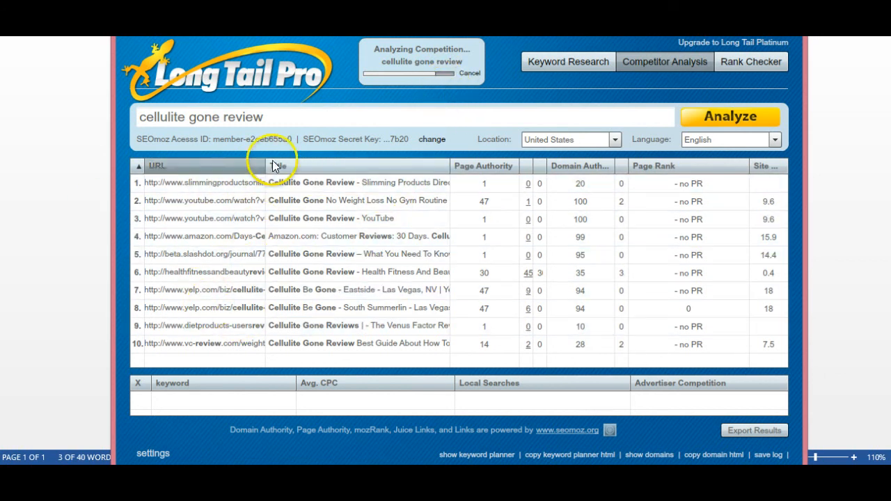
{"action": "left_click", "coordinate": [471, 75]}
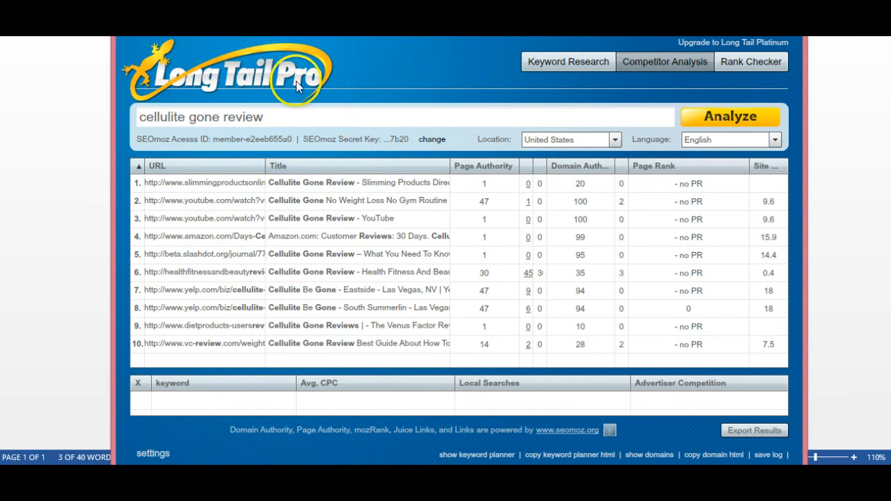
Analyze the competition for "woodland hills chiropractor" and review its top-ranking pages.
{"action": "left_click_drag", "start_coordinate": [267, 118], "coordinate": [105, 107]}
{"action": "type", "text": "W"}
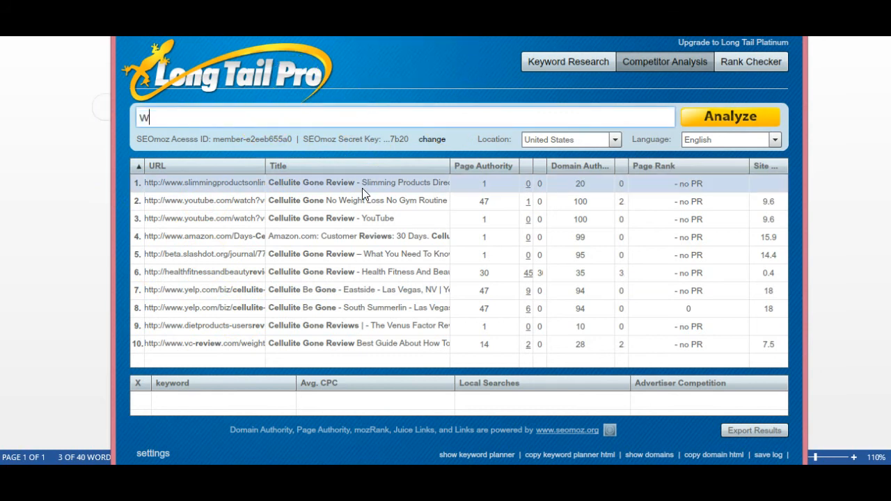
{"action": "type", "text": "oodland hills"}
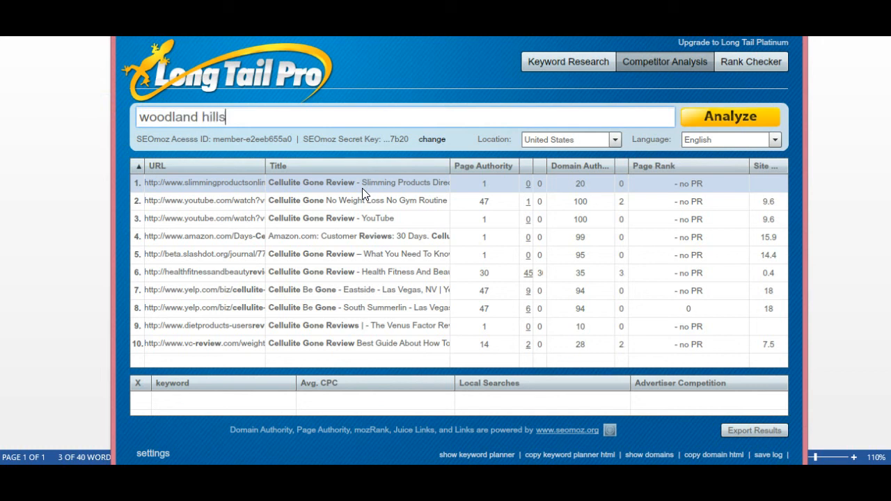
{"action": "type", "text": " chiropractor"}
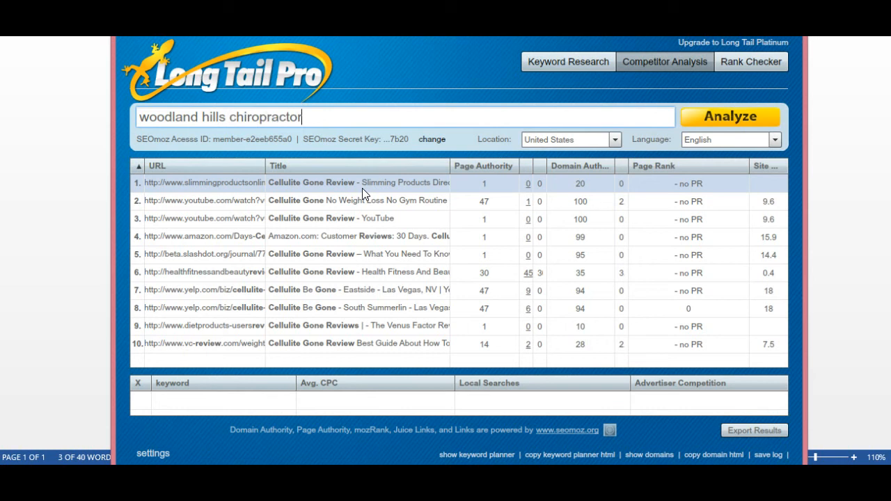
{"action": "left_click", "coordinate": [738, 117]}
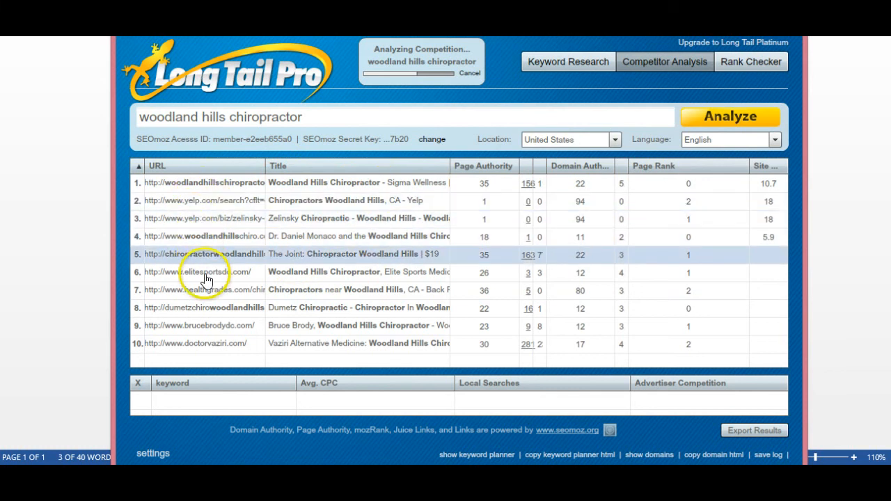
{"action": "left_click", "coordinate": [200, 219]}
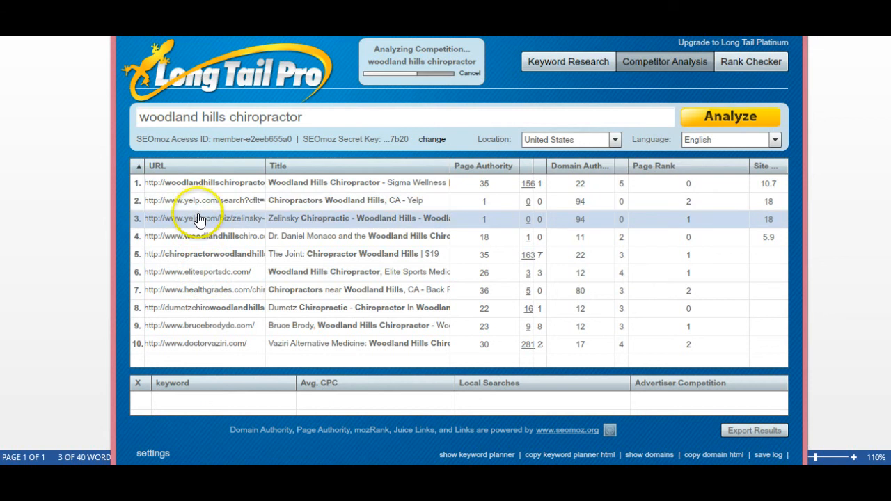
{"action": "left_click", "coordinate": [202, 258]}
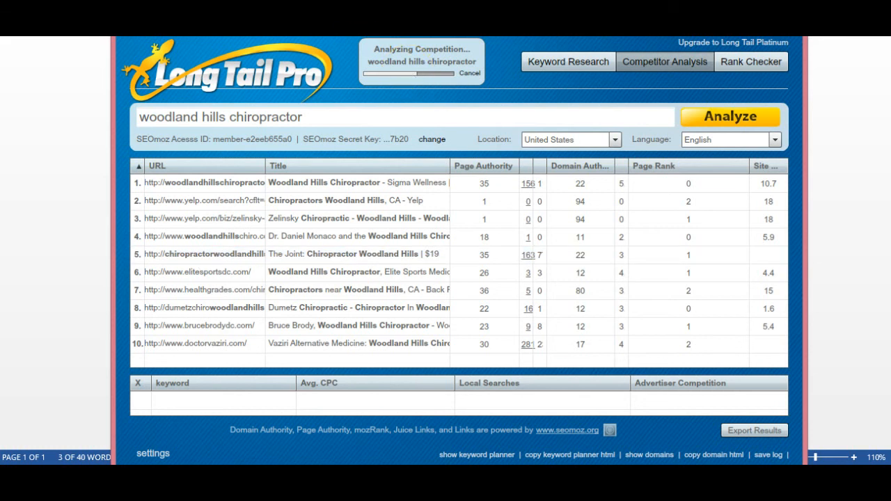
Analyze the competition for "make money blogging", review the authority values of its results, and stop the analysis.
{"action": "left_click", "coordinate": [310, 116]}
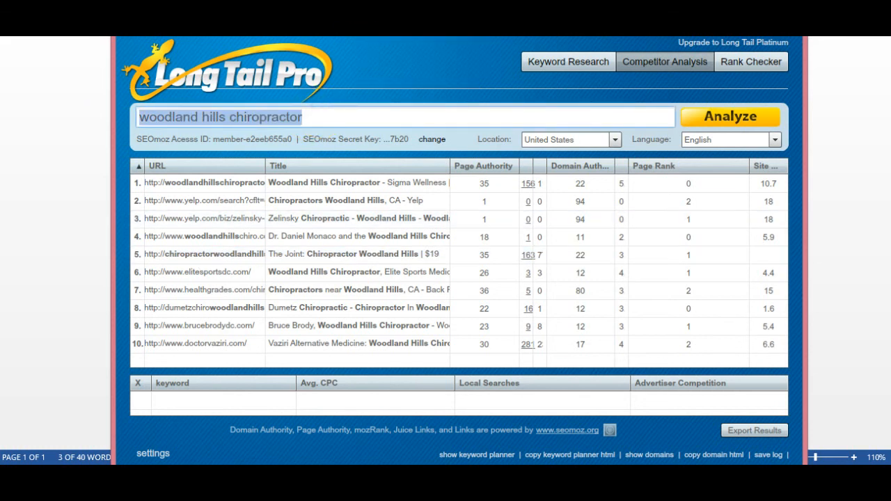
{"action": "type", "text": "ma"}
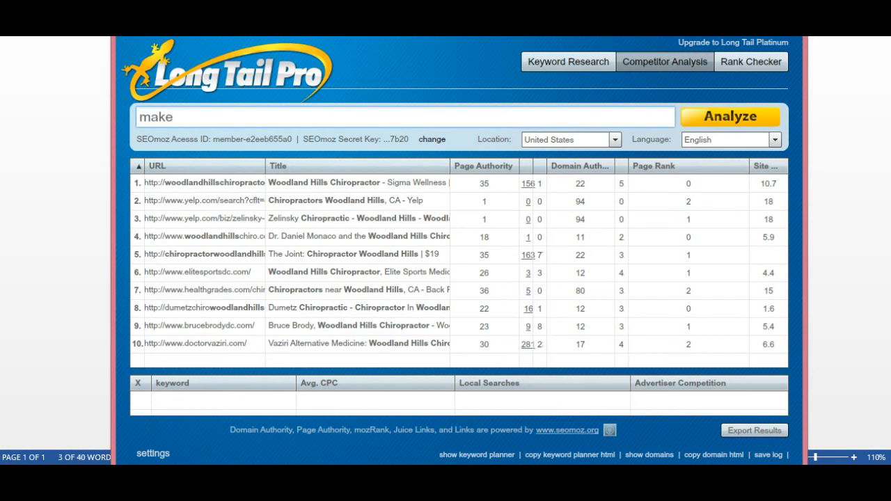
{"action": "type", "text": "ke money blogging"}
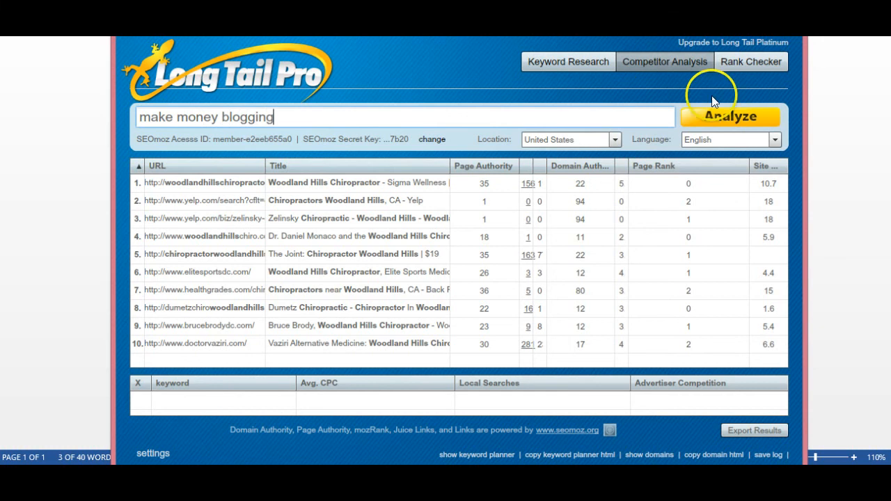
{"action": "left_click", "coordinate": [712, 115]}
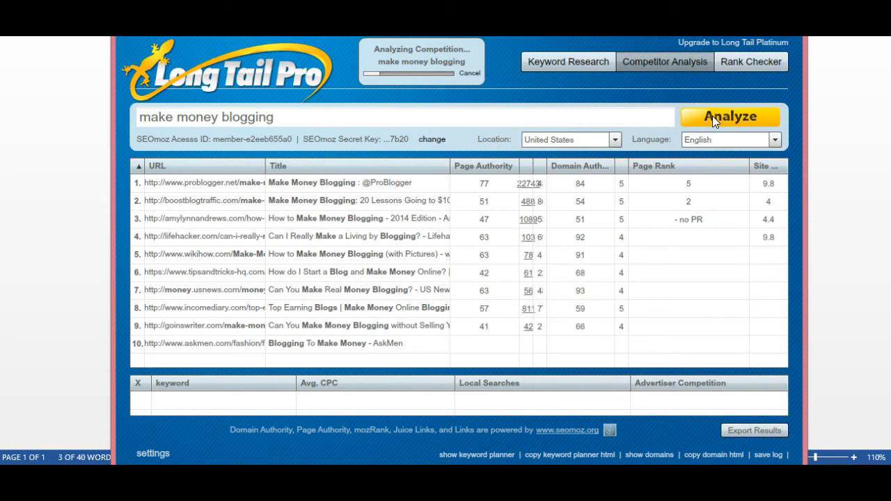
{"action": "left_click", "coordinate": [582, 186]}
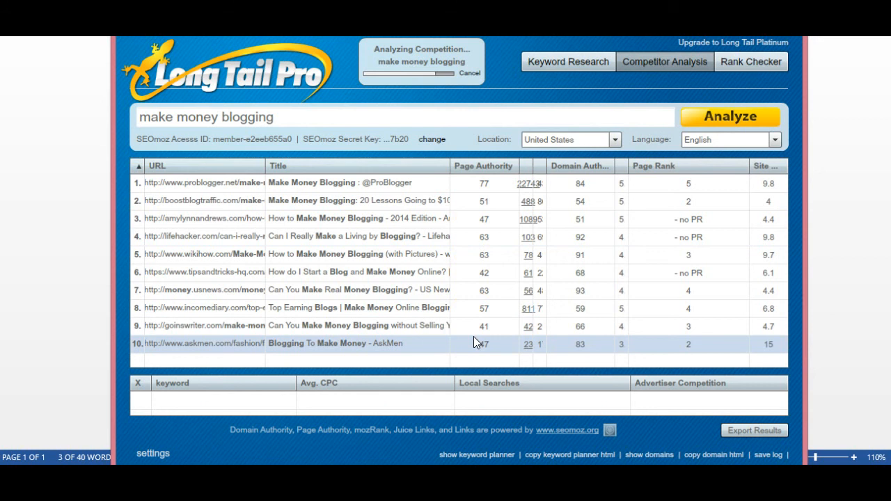
{"action": "left_click", "coordinate": [481, 318]}
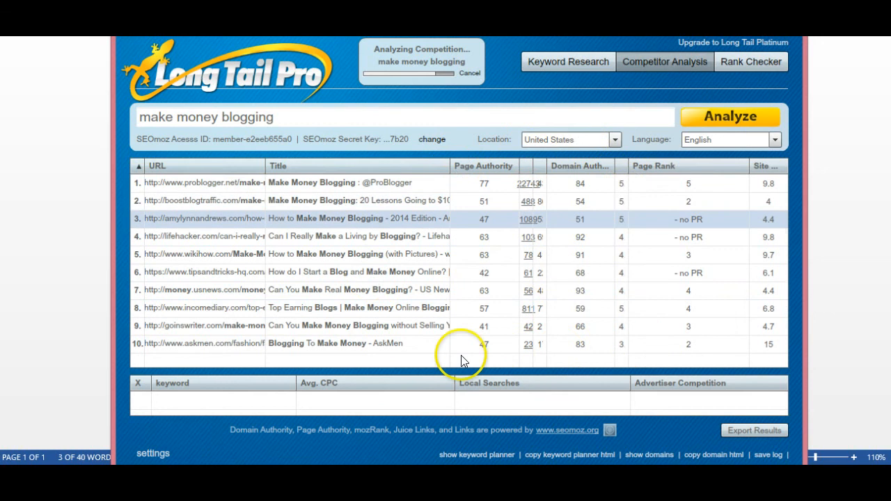
{"action": "left_click", "coordinate": [468, 73]}
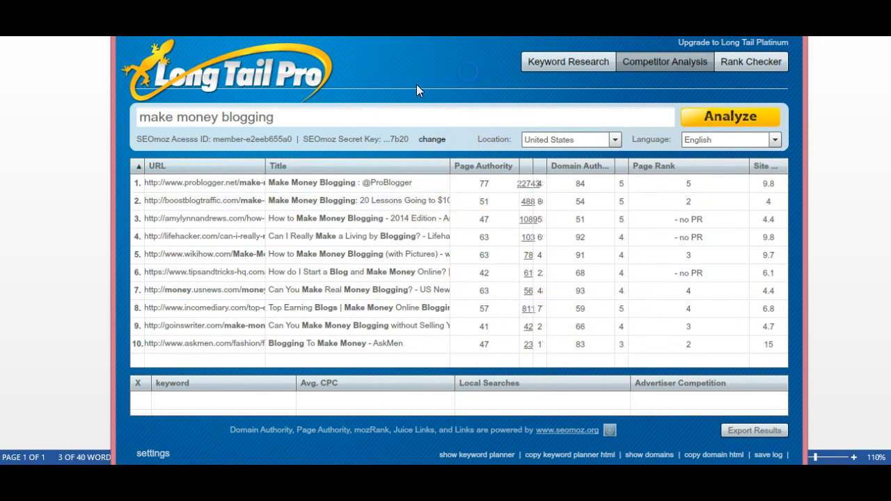
Copy the keyword "Bioshock Infinite" from the Word keyword list.
{"action": "left_click", "coordinate": [60, 139]}
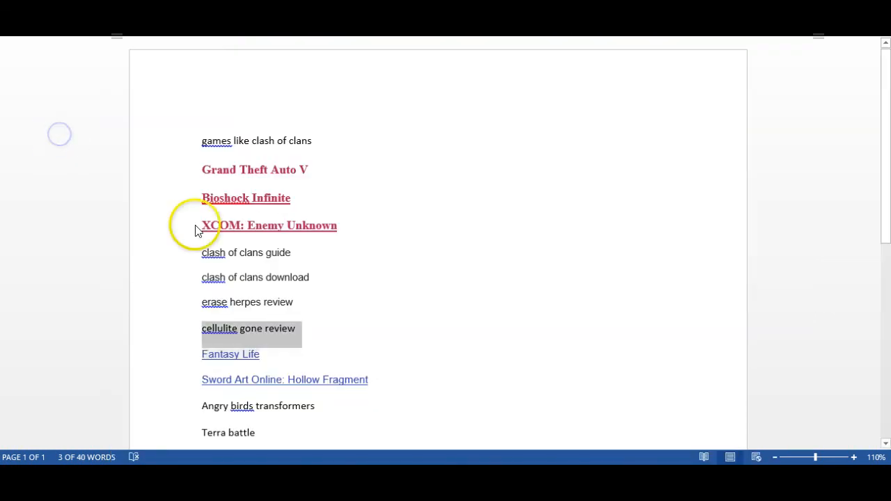
{"action": "scroll", "coordinate": [394, 201], "scroll_direction": "down", "scroll_amount": 2}
{"action": "left_click_drag", "start_coordinate": [317, 336], "coordinate": [188, 338]}
{"action": "left_click", "coordinate": [308, 260]}
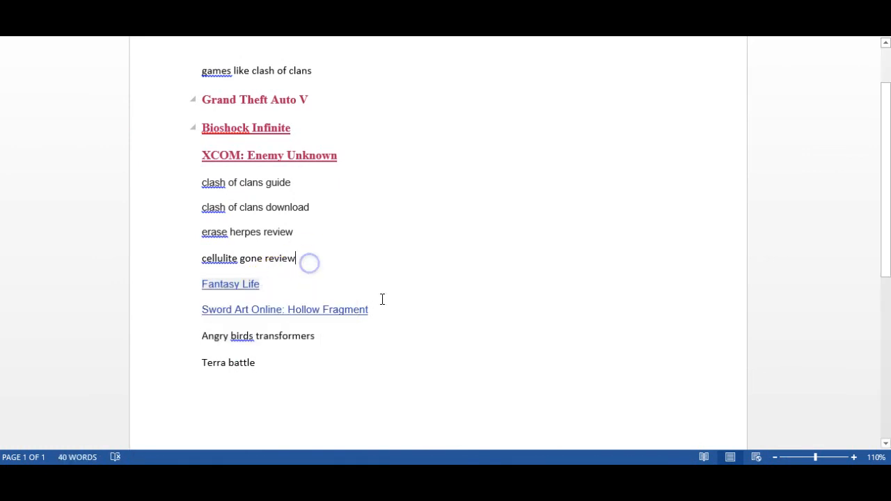
{"action": "left_click_drag", "start_coordinate": [378, 309], "coordinate": [313, 310]}
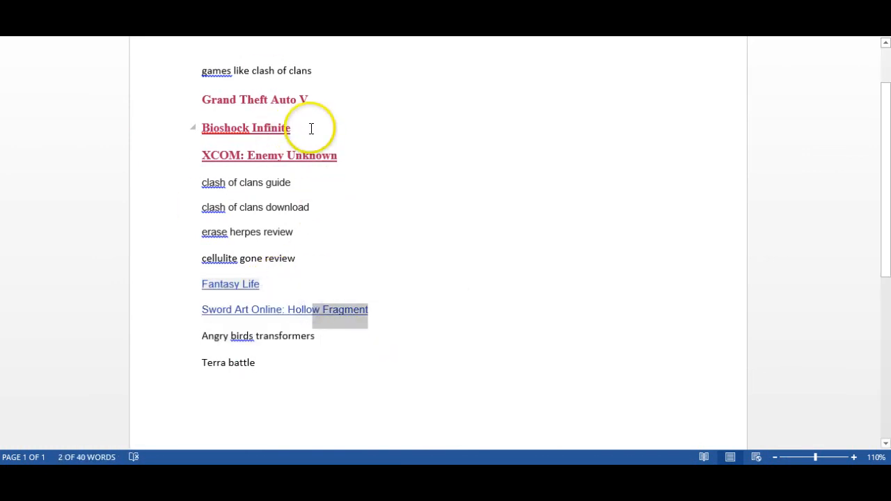
{"action": "left_click_drag", "start_coordinate": [310, 130], "coordinate": [199, 125]}
{"action": "key", "text": "ctrl+c"}
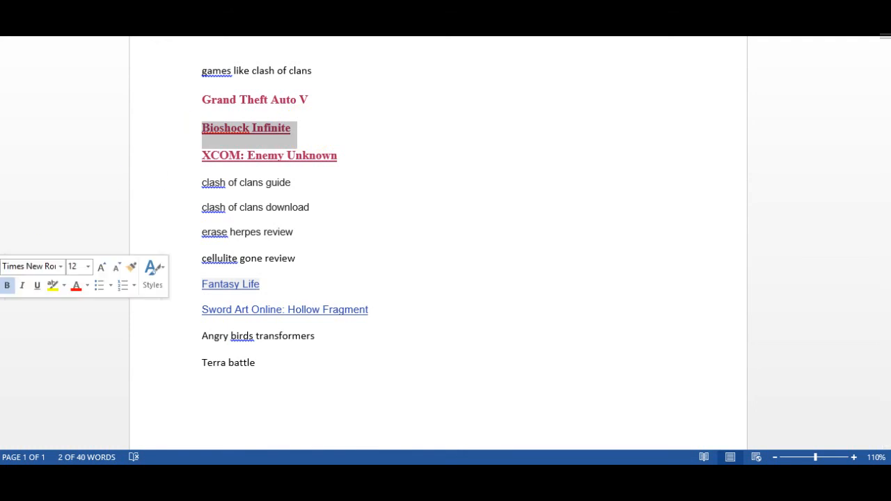
Analyze the competition for the copied keyword "Bioshock Infinite" in Long Tail Pro and stop the analysis after reviewing the results.
{"action": "key", "text": "alt+Tab"}
{"action": "left_click_drag", "start_coordinate": [319, 118], "coordinate": [140, 110]}
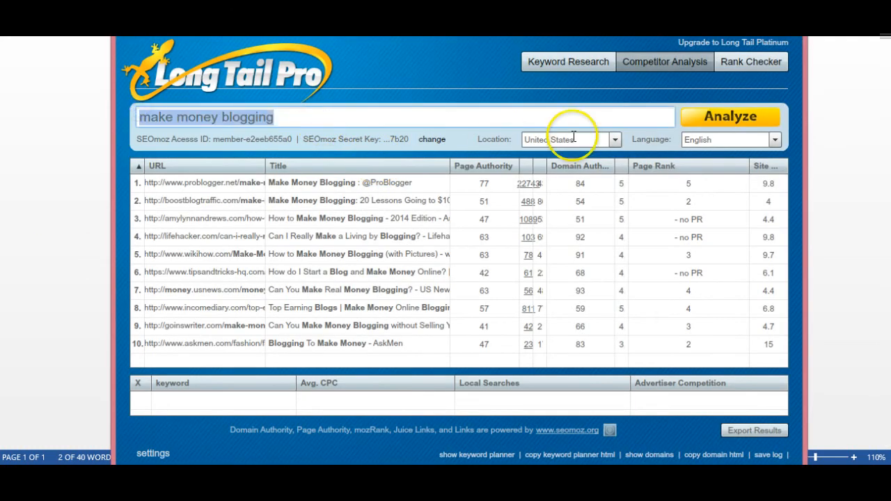
{"action": "key", "text": "ctrl+v"}
{"action": "left_click", "coordinate": [703, 120]}
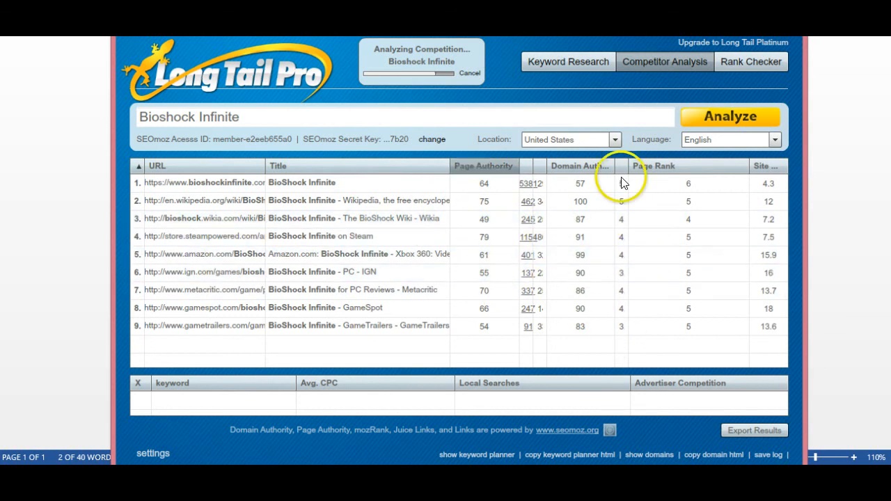
{"action": "left_click", "coordinate": [469, 73]}
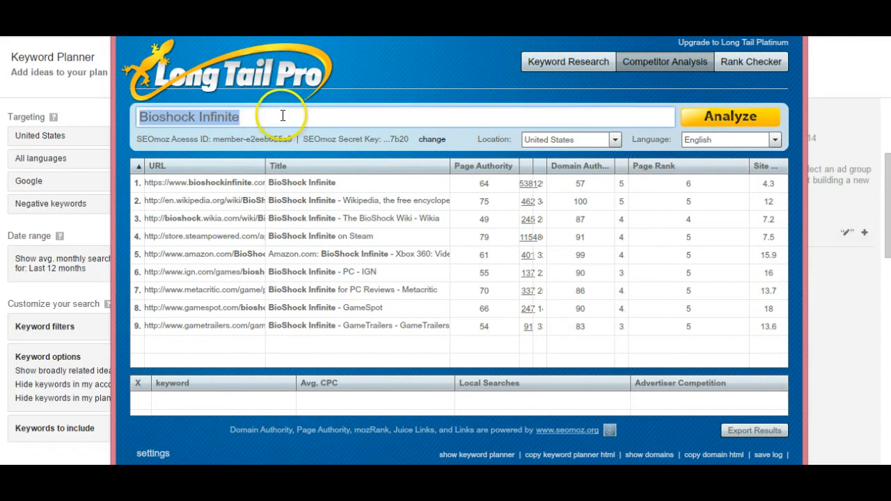
Analyze the competition for "Terra battle", copied from the Word keyword list, and widen the URL column of the results.
{"action": "left_click_drag", "start_coordinate": [281, 116], "coordinate": [94, 112]}
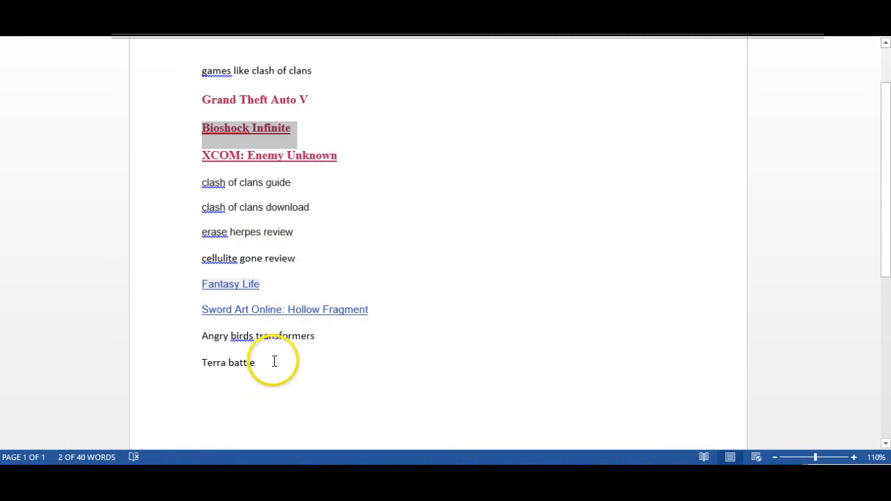
{"action": "left_click_drag", "start_coordinate": [274, 361], "coordinate": [199, 358]}
{"action": "key", "text": "ctrl+c"}
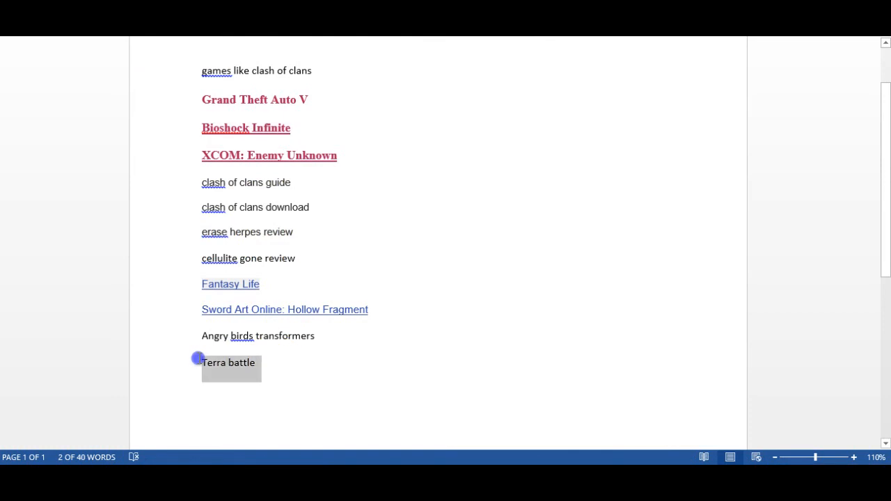
{"action": "mouse_move", "coordinate": [1, 312]}
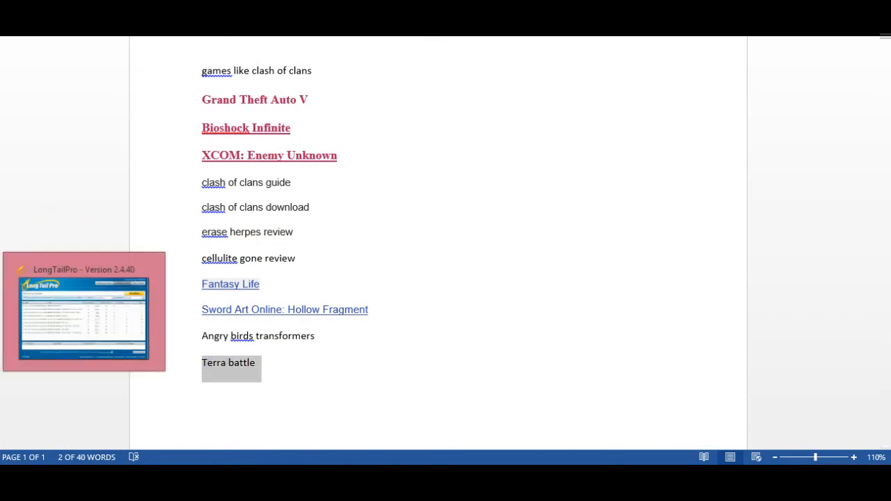
{"action": "left_click", "coordinate": [25, 283]}
{"action": "key", "text": "ctrl+v"}
{"action": "left_click", "coordinate": [706, 117]}
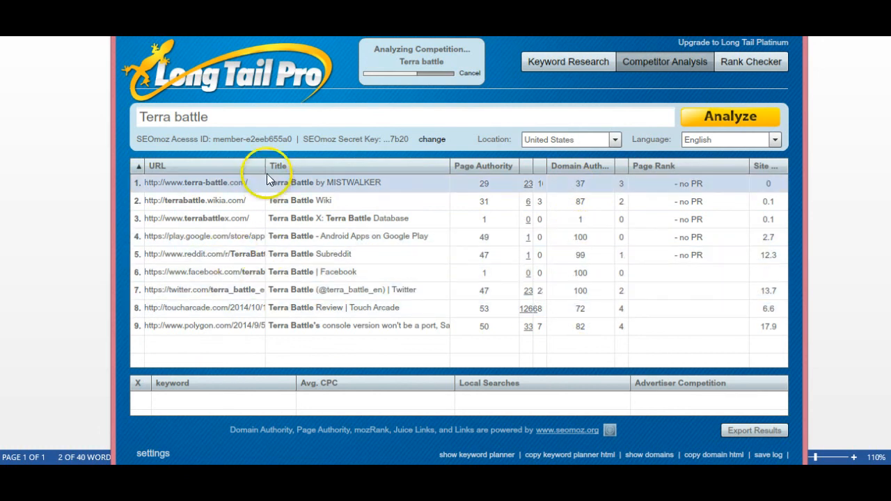
{"action": "left_click_drag", "start_coordinate": [265, 166], "coordinate": [298, 166]}
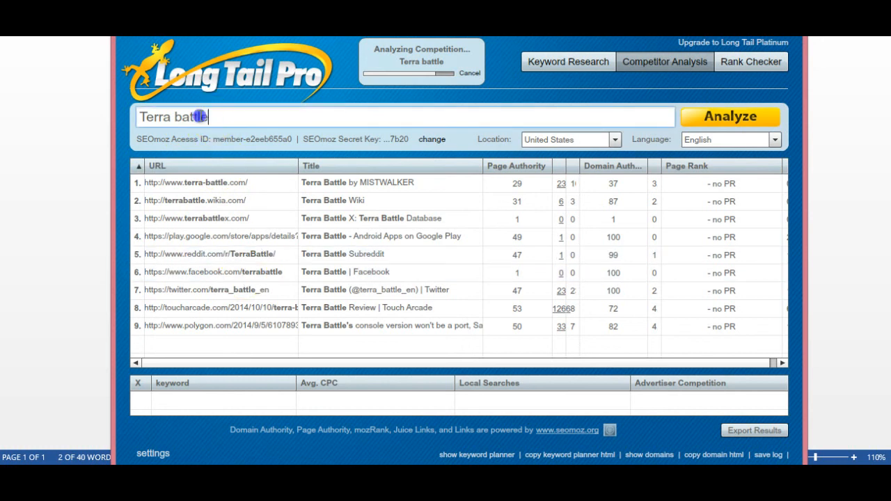
{"action": "left_click_drag", "start_coordinate": [206, 117], "coordinate": [141, 117]}
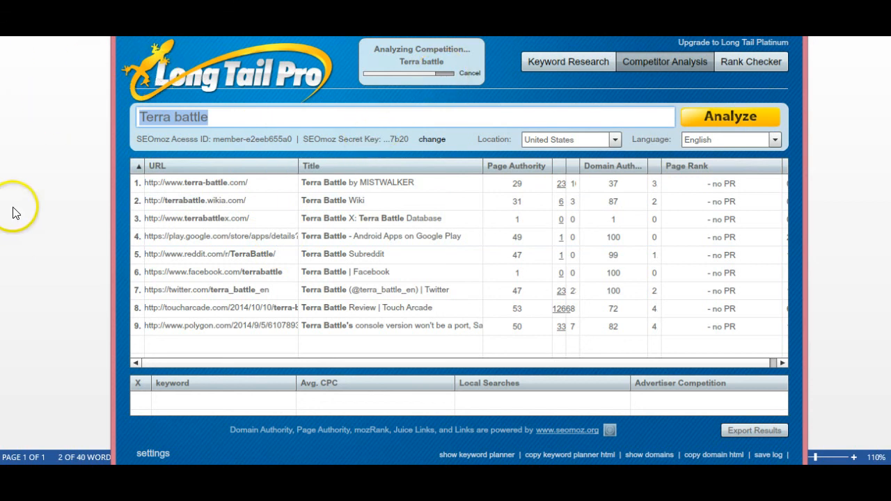
Switch to Google Analytics and examine the daily sessions graph of the Audience Overview for Oct 1 to Nov 16, 2014.
{"action": "mouse_move", "coordinate": [83, 35]}
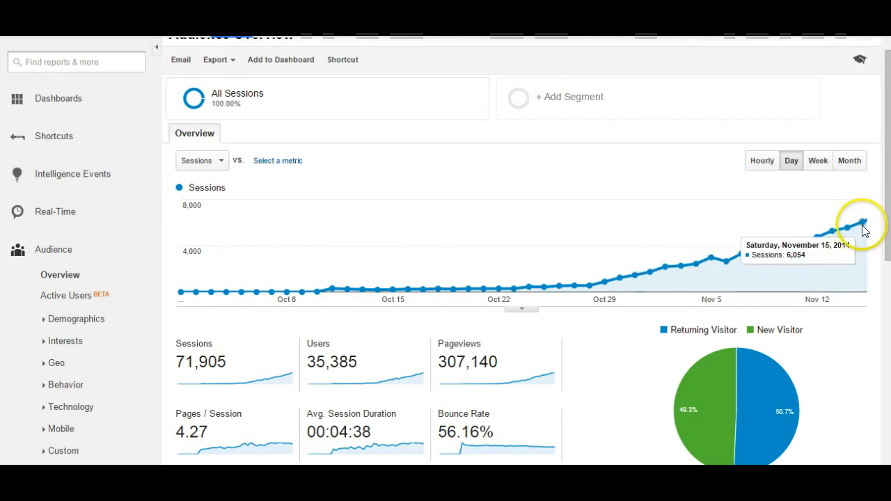
{"action": "mouse_move", "coordinate": [887, 151]}
{"action": "left_mouse_down"}
{"action": "mouse_move", "coordinate": [888, 345]}
{"action": "mouse_move", "coordinate": [888, 139]}
{"action": "left_mouse_up"}
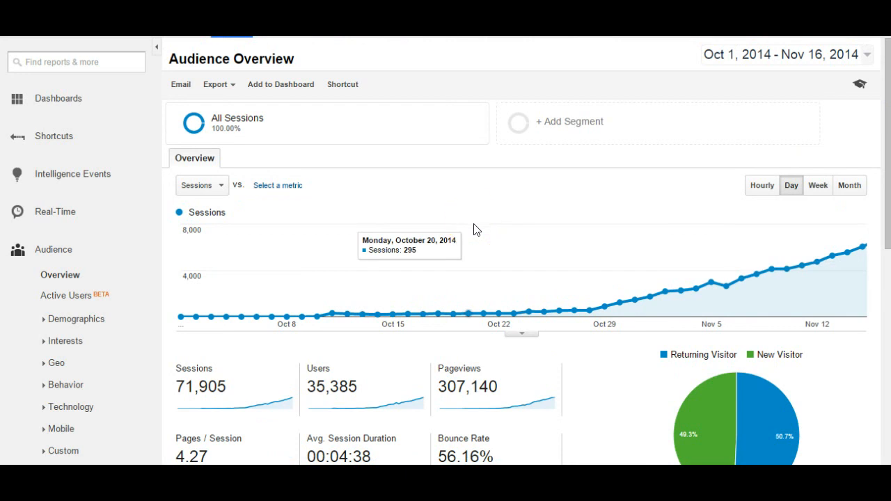
{"action": "scroll", "coordinate": [533, 209], "scroll_direction": "down", "scroll_amount": 1}
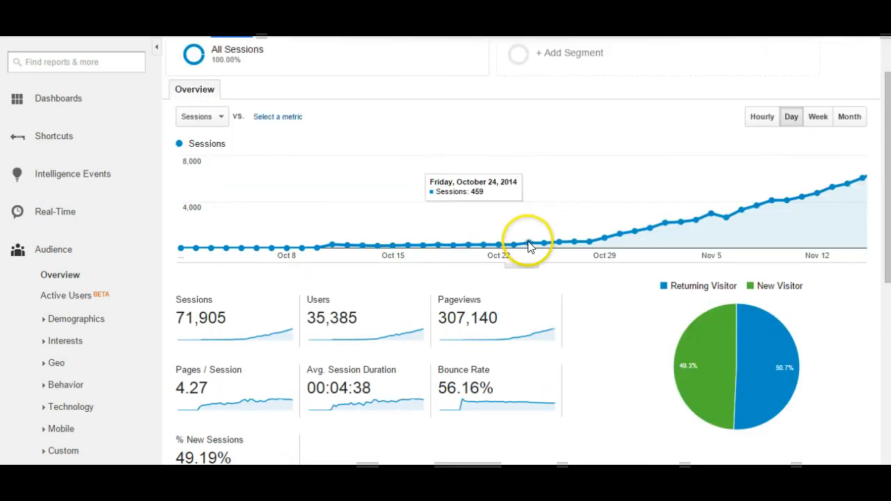